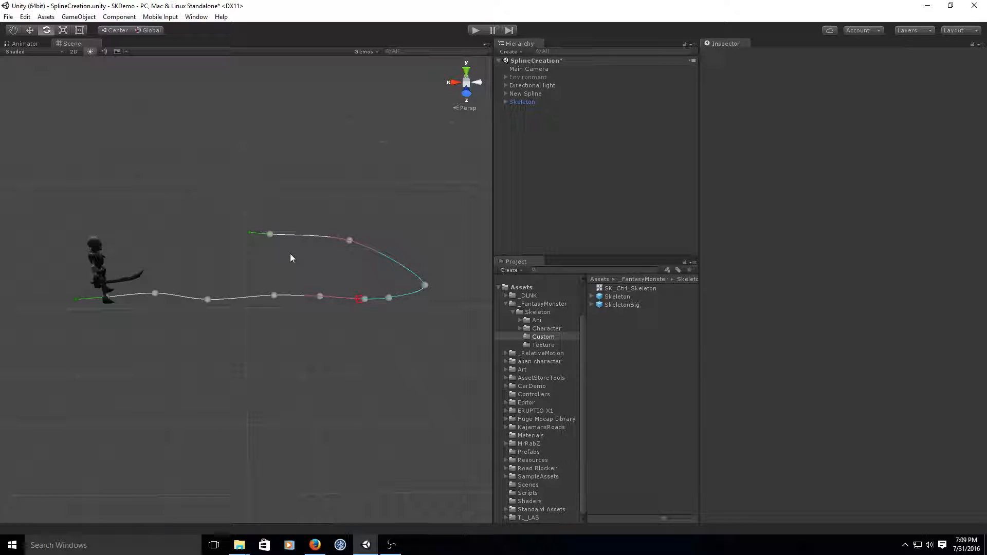
# - Set the New Spline's Spline Up vector to Y 0 and Z 1
pyautogui.click(521, 104)
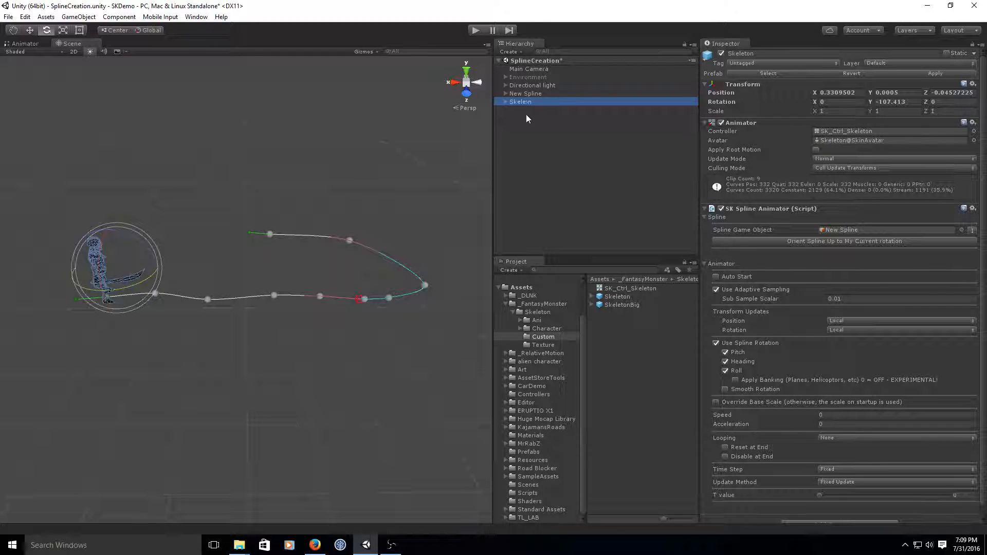
pyautogui.click(530, 94)
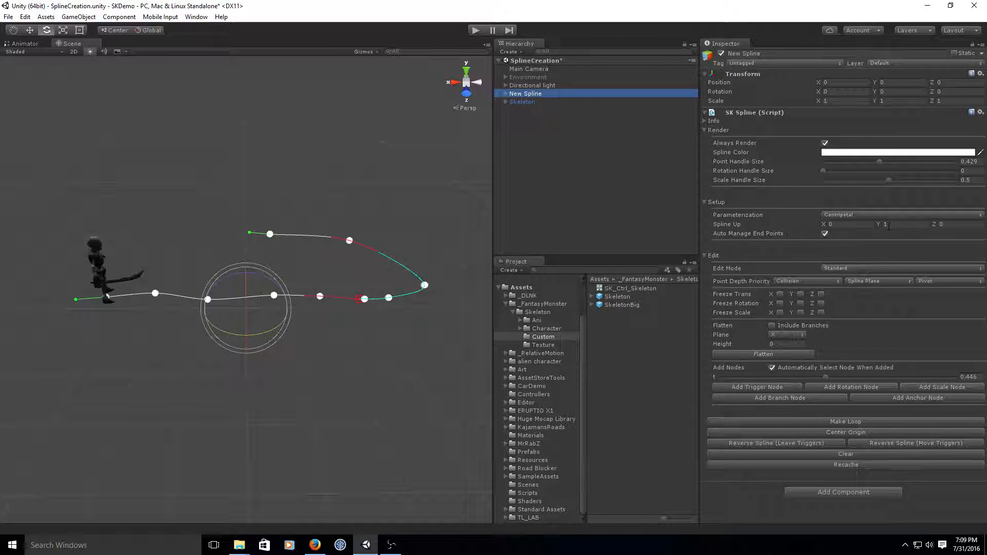
pyautogui.click(889, 227)
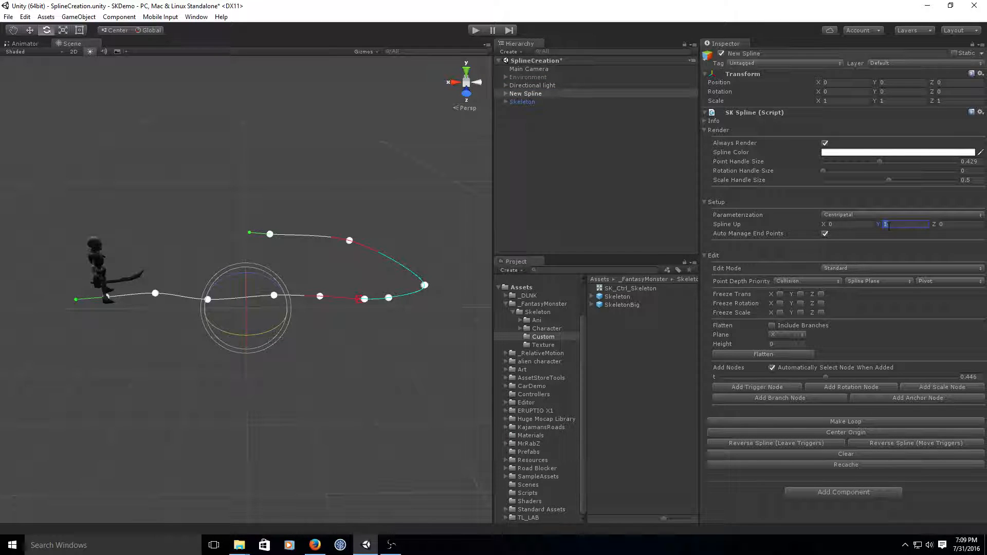
pyautogui.write('0')
pyautogui.press('Tab')
pyautogui.write('1')
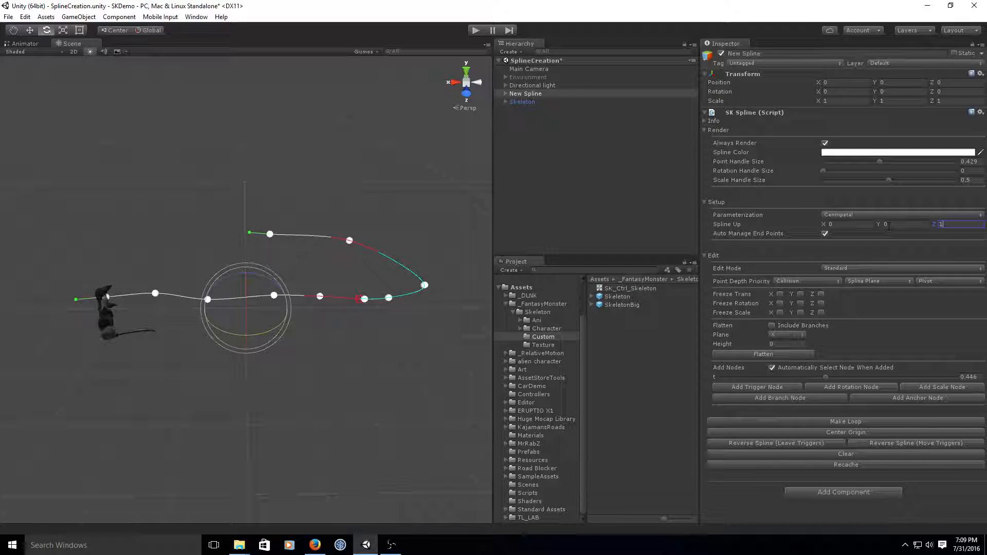
# - Restore the New Spline's Spline Up vector to Y 1 and Z 0
pyautogui.press('BackSpace')
pyautogui.write('0')
pyautogui.click(889, 226)
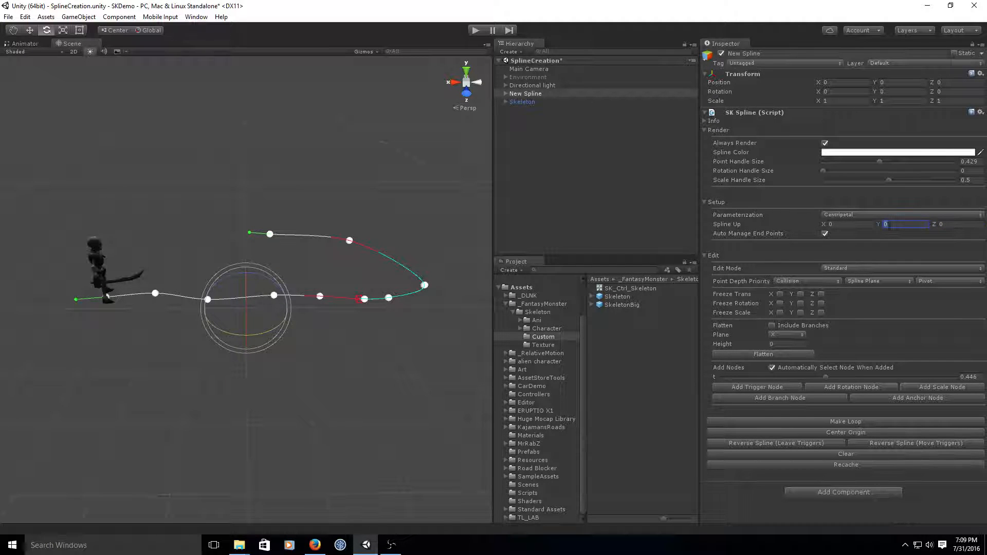
pyautogui.write('1')
# - Tilt the Skeleton to a Z rotation of about -41 degrees and orient the spline's up vector to its current rotation
pyautogui.click(531, 102)
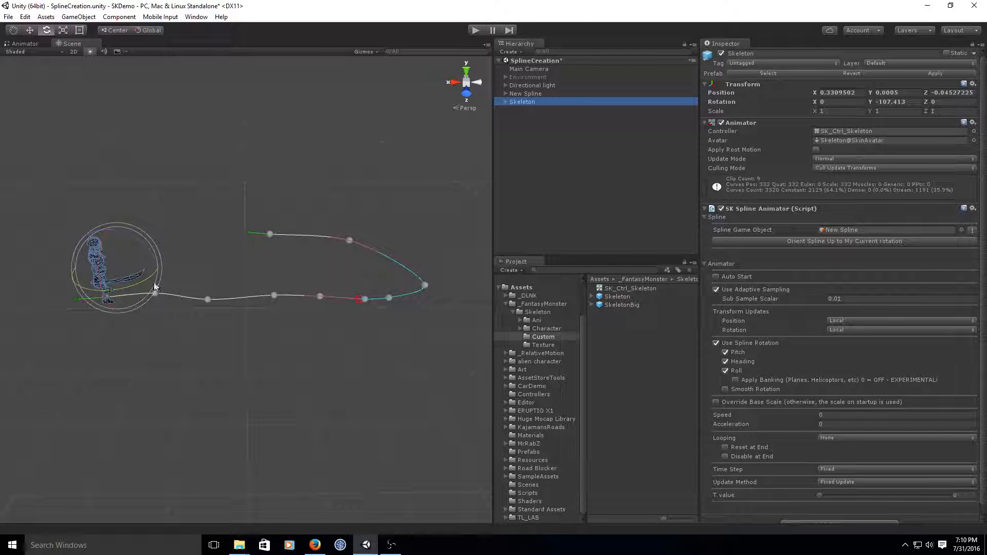
pyautogui.moveTo(101, 239); pyautogui.dragTo(98, 268)
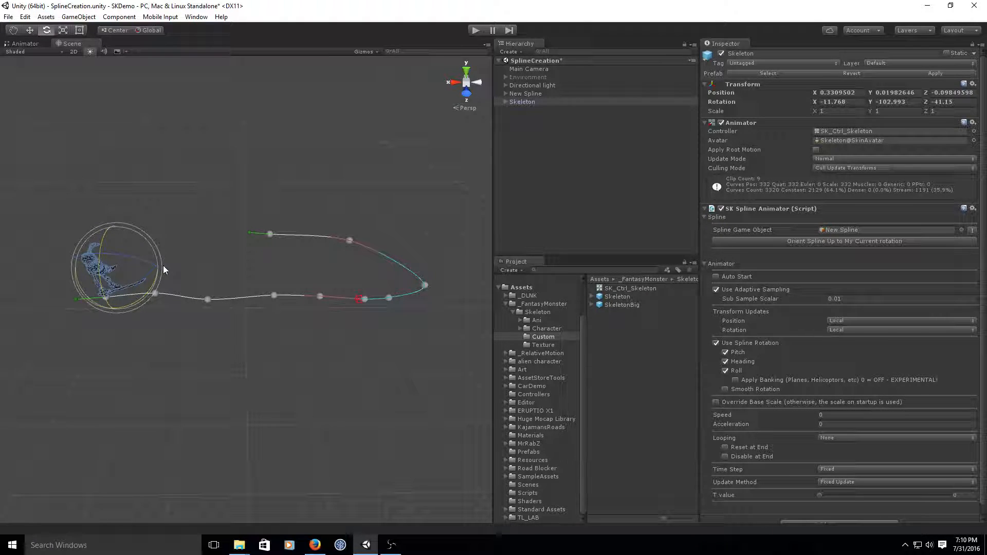
pyautogui.click(845, 242)
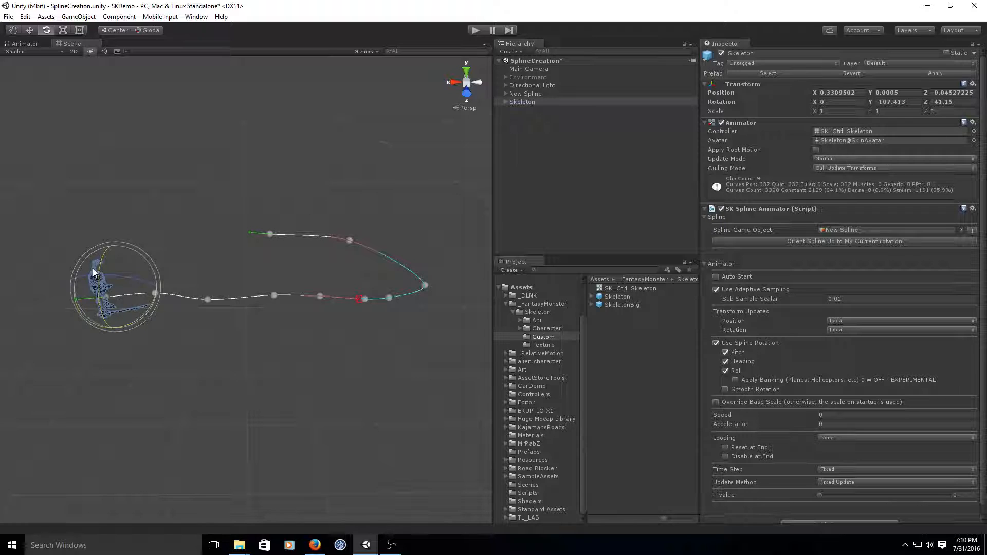
# - Reset the New Spline's Spline Up vector to X 0, Y 1, Z 0
pyautogui.click(525, 94)
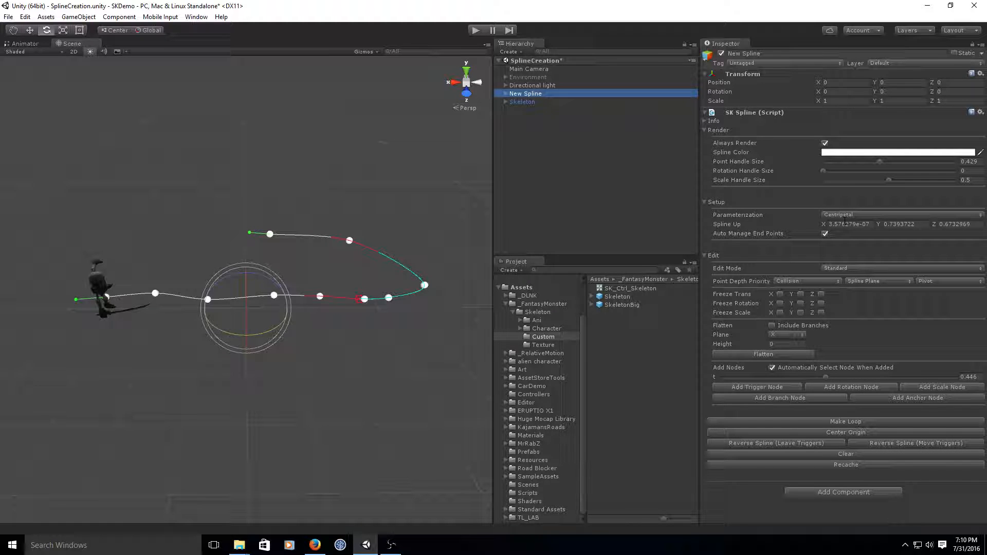
pyautogui.click(846, 224)
pyautogui.write('0')
pyautogui.press('Tab')
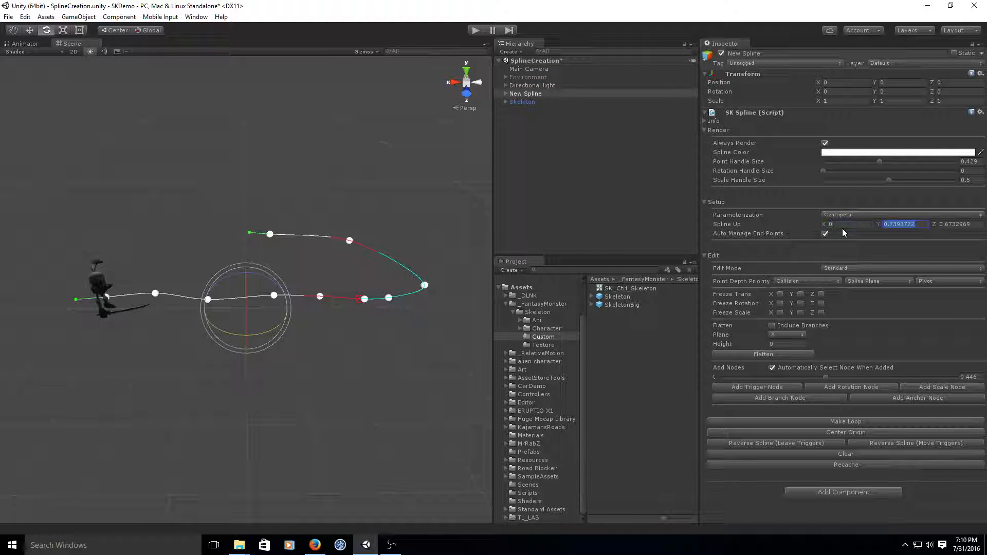
pyautogui.write('1')
pyautogui.press('Tab')
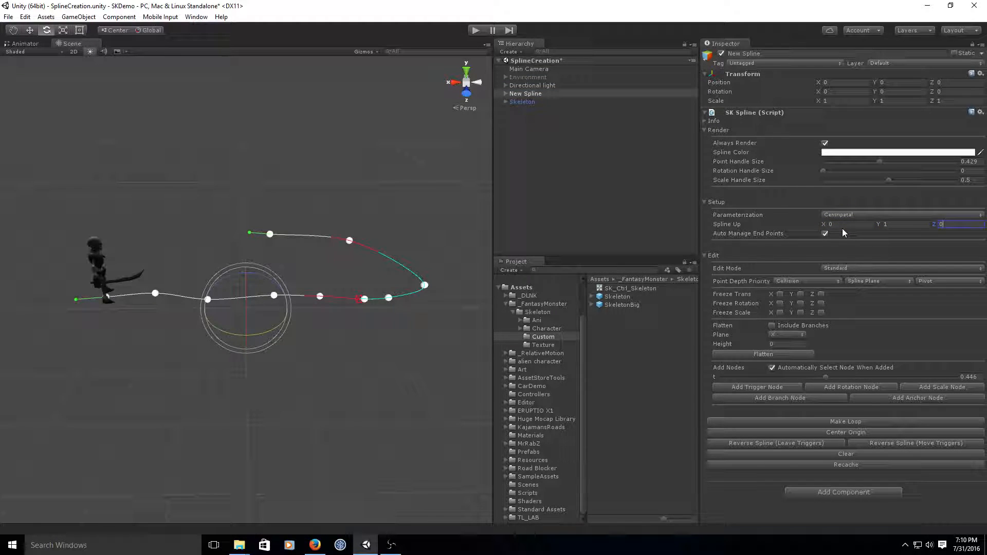
pyautogui.write('0')
pyautogui.press('Tab')
# - Review the Position update options in the Skeleton's SK Spline Animator component
pyautogui.click(525, 101)
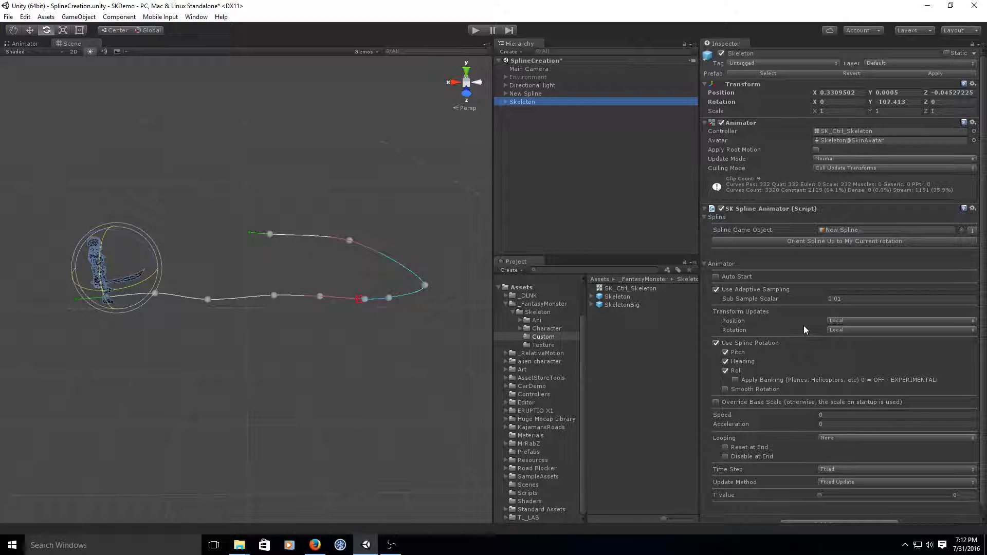
pyautogui.click(851, 321)
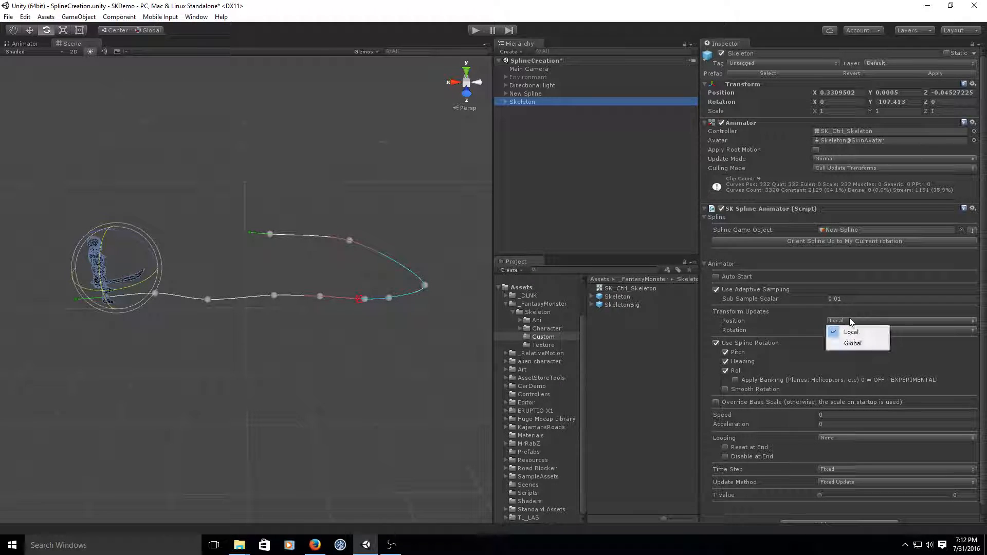
pyautogui.click(921, 310)
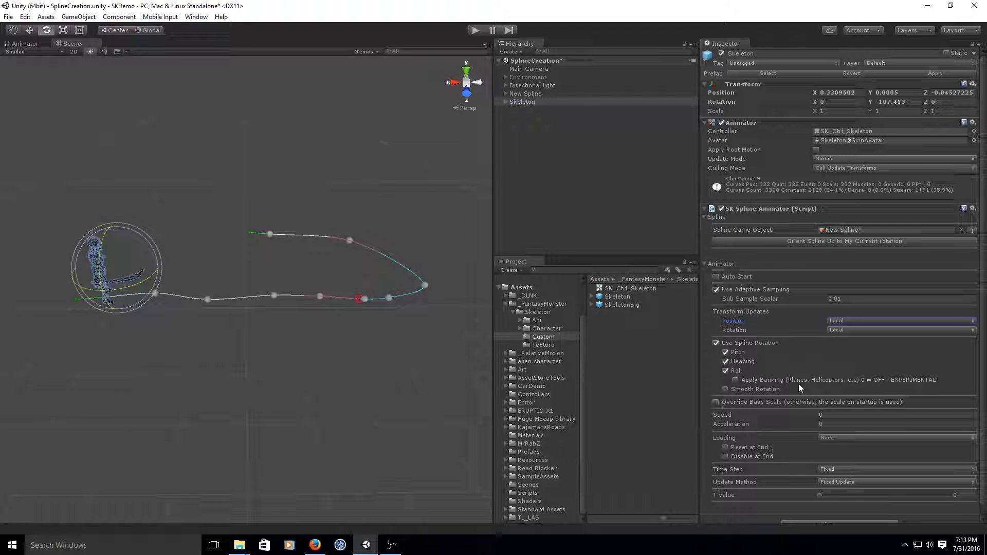
# - Enable Apply Banking for the Skeleton's spline roll, and switch Smooth Rotation on and back off
pyautogui.click(735, 380)
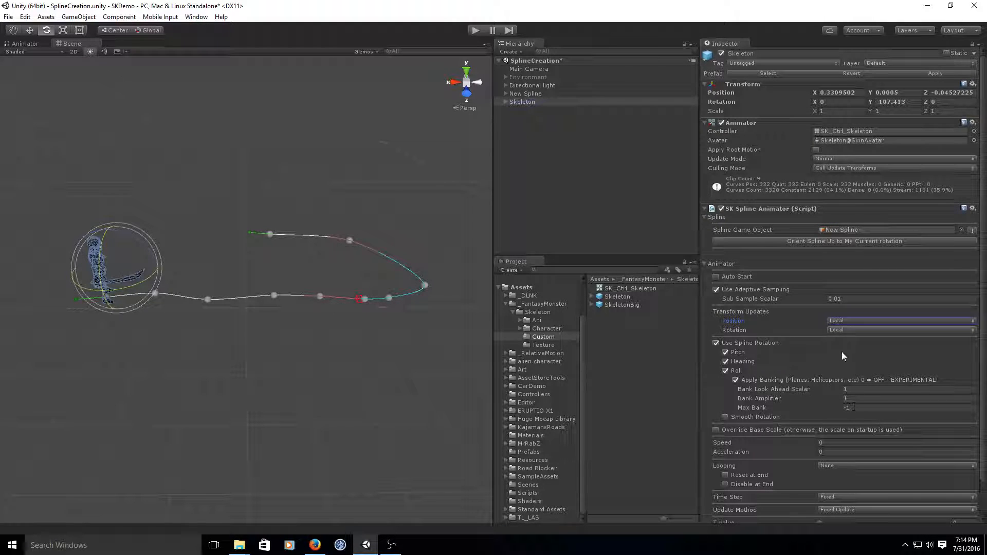
pyautogui.click(725, 417)
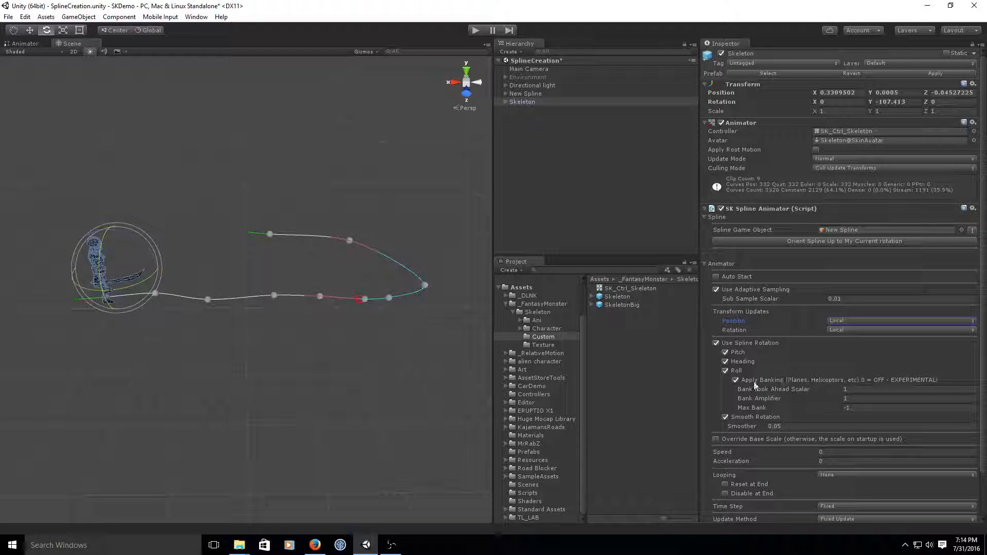
pyautogui.click(726, 417)
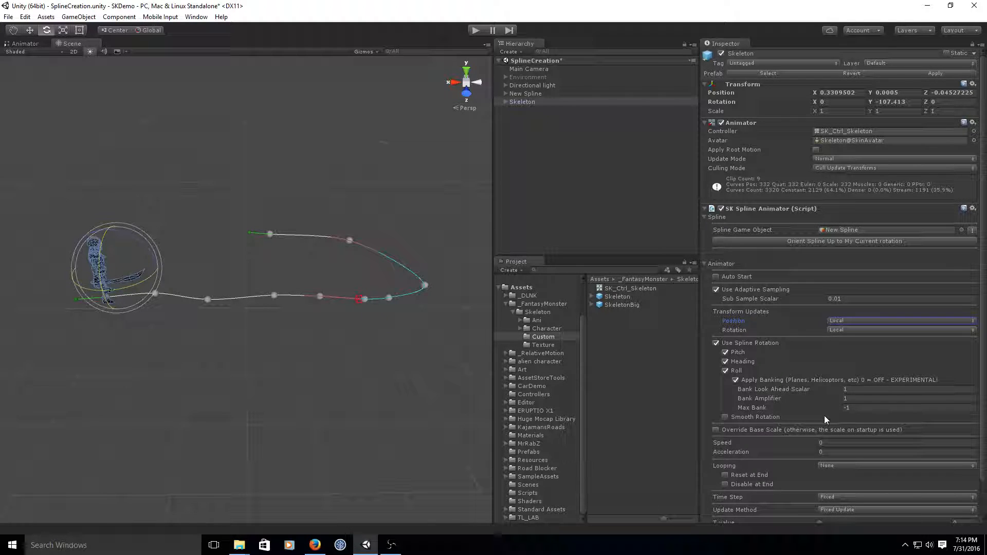
# - Review the available Looping, Time Step and Update Method options of the Skeleton's spline animator, keeping the current choices
pyautogui.scroll(-3, 825, 415)
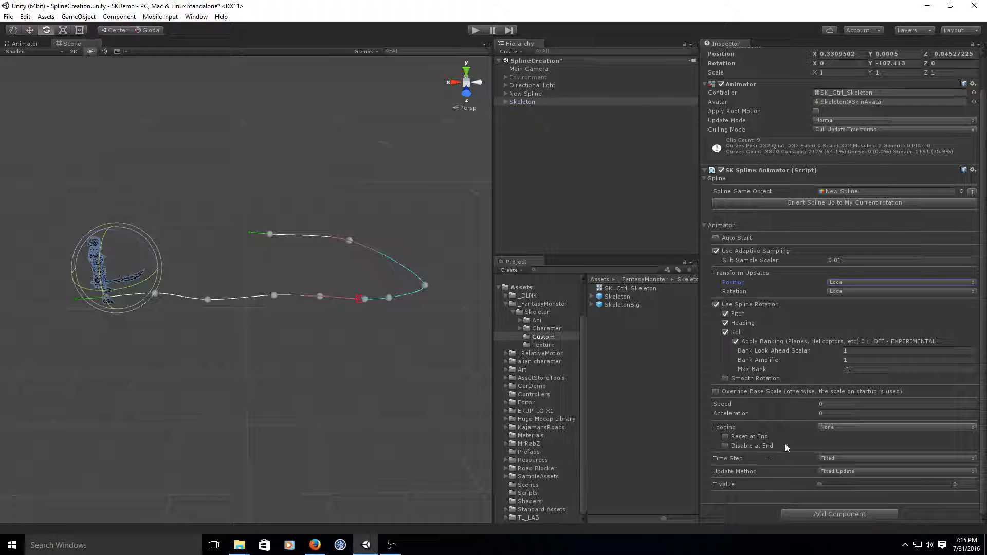
pyautogui.click(834, 427)
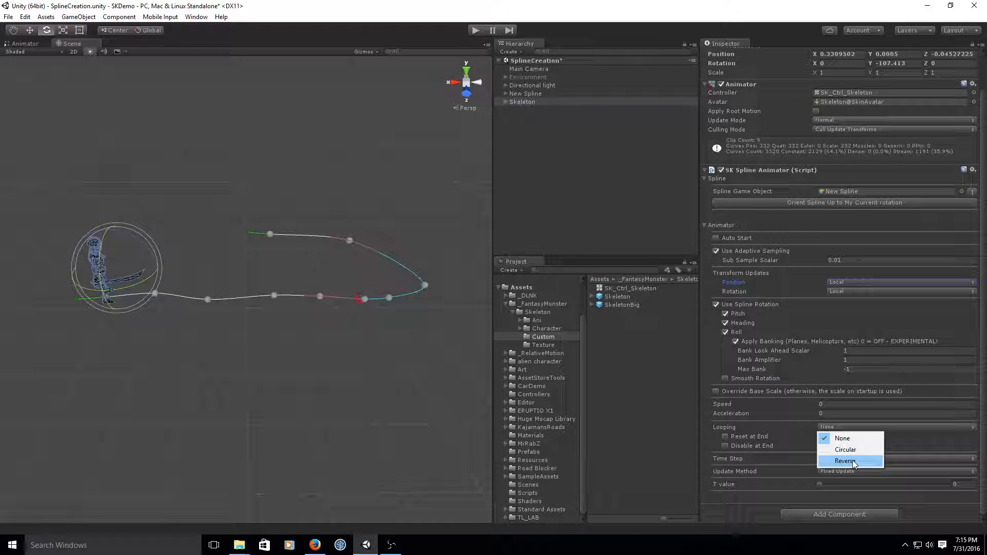
pyautogui.click(727, 508)
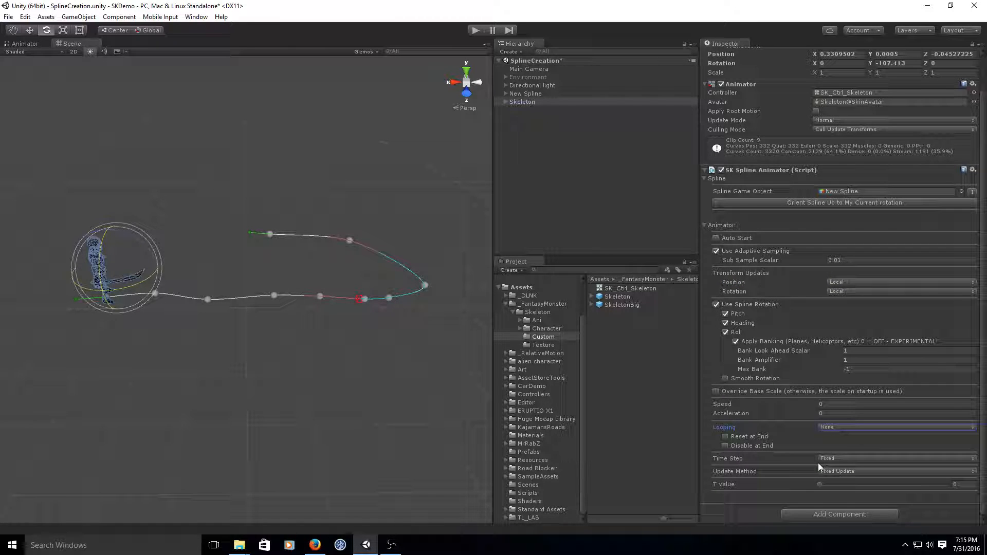
pyautogui.click(854, 459)
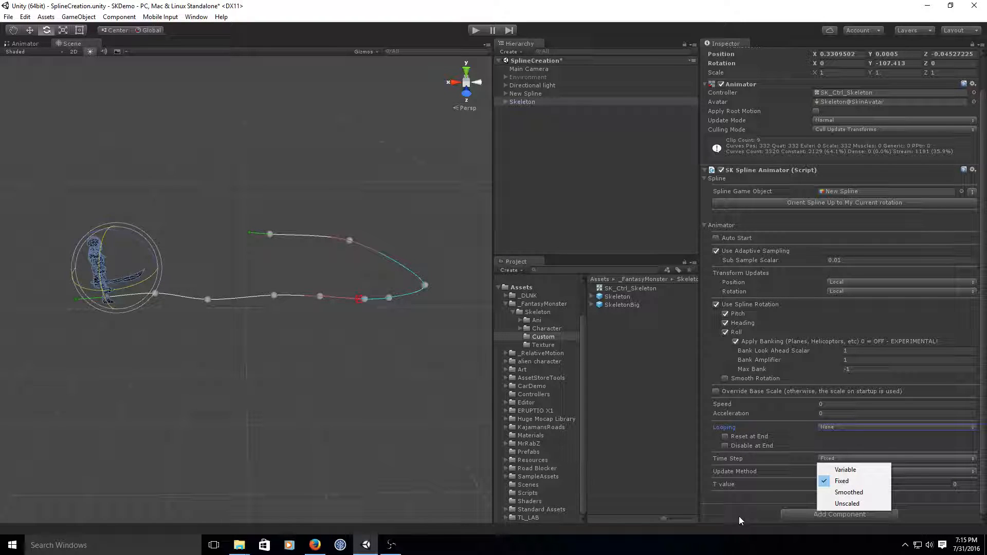
pyautogui.click(769, 515)
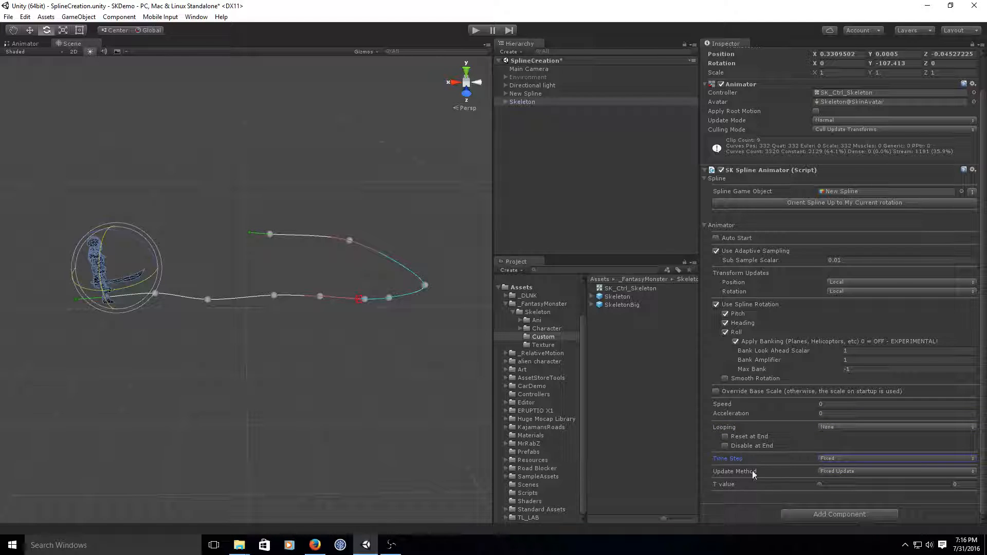
pyautogui.click(844, 471)
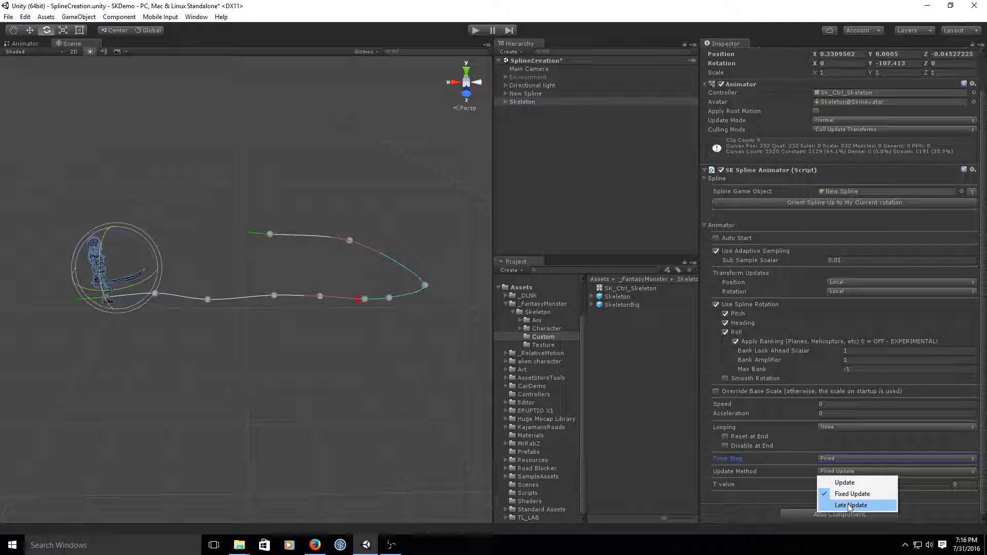
pyautogui.click(749, 508)
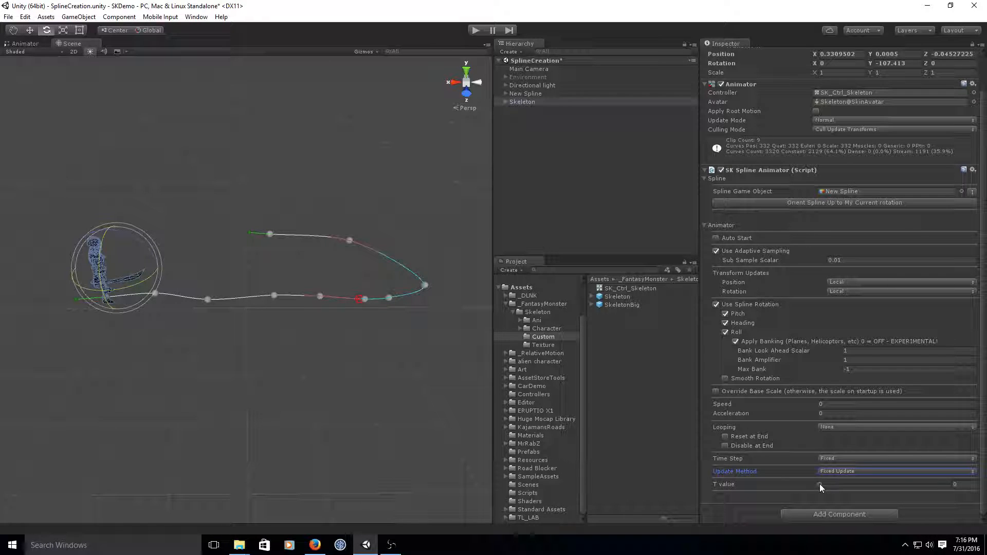
# - Move the Skeleton along the spline by setting its T value to 0.266
pyautogui.moveTo(820, 483); pyautogui.dragTo(855, 493)
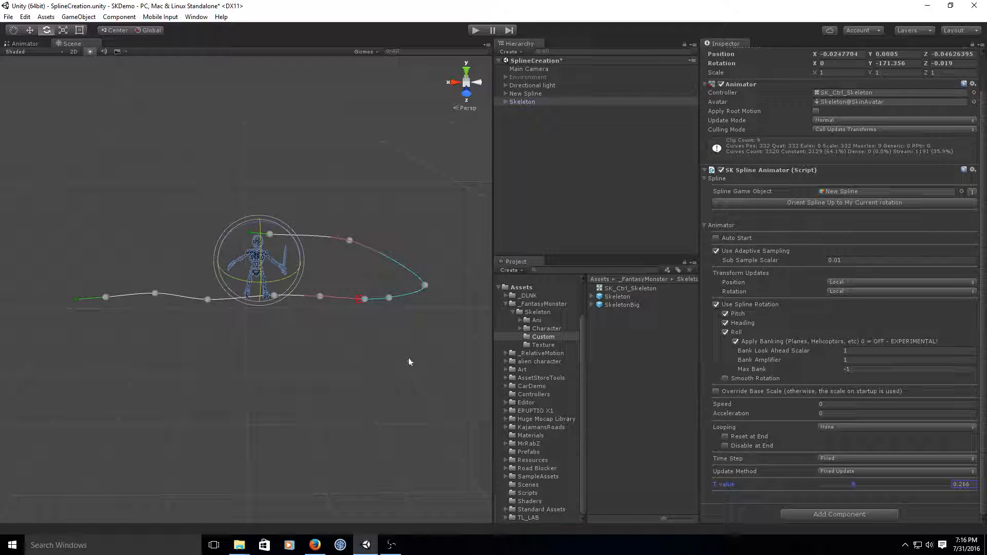
pyautogui.scroll(-3, 387, 384)
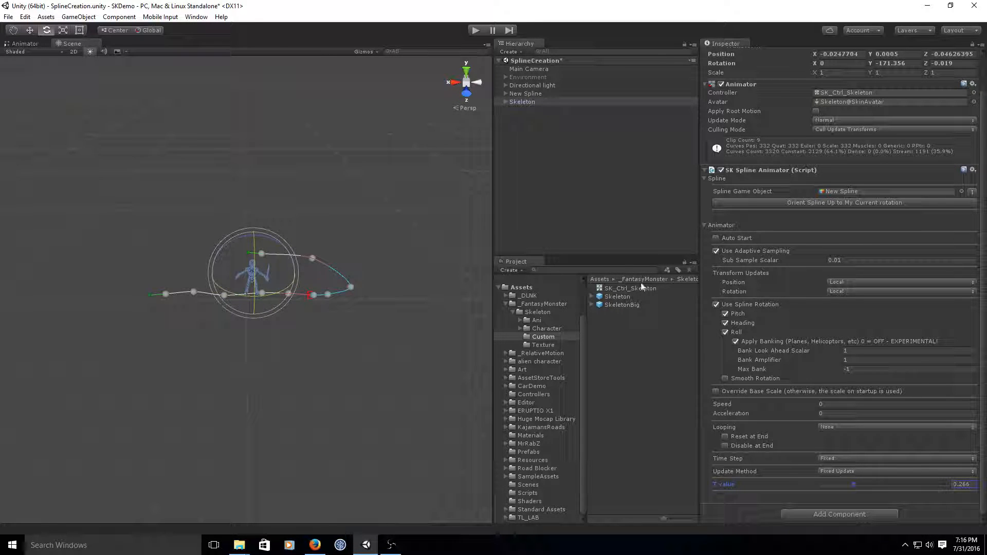